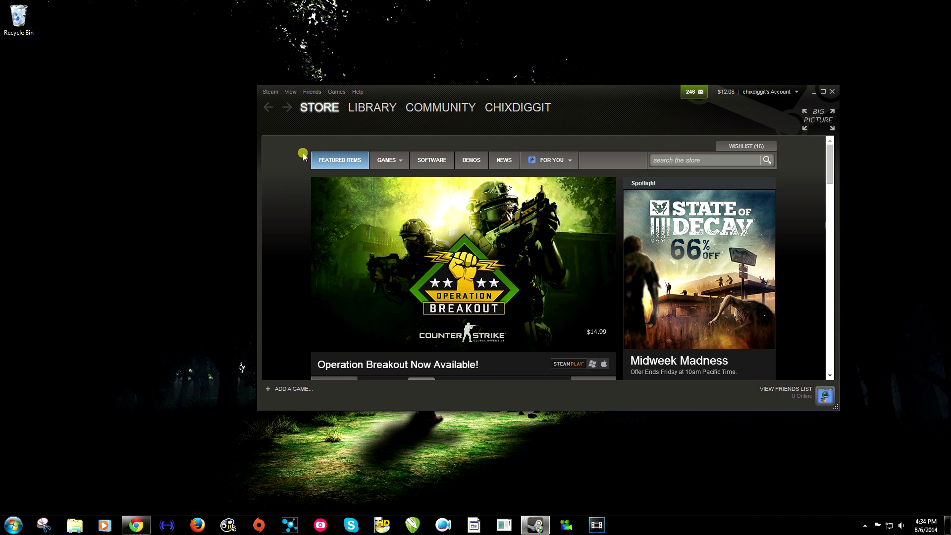
# Step: Open the Steam client's main menu showing the account and exit options
pyautogui.click(268, 93)
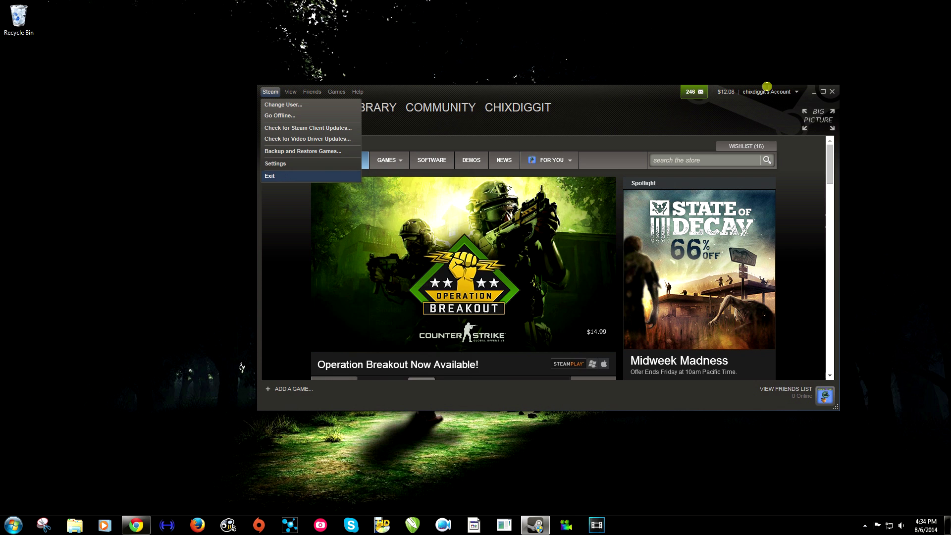
# Step: Close the Steam window and exit Steam completely from its notification-area tray icon
pyautogui.click(835, 92)
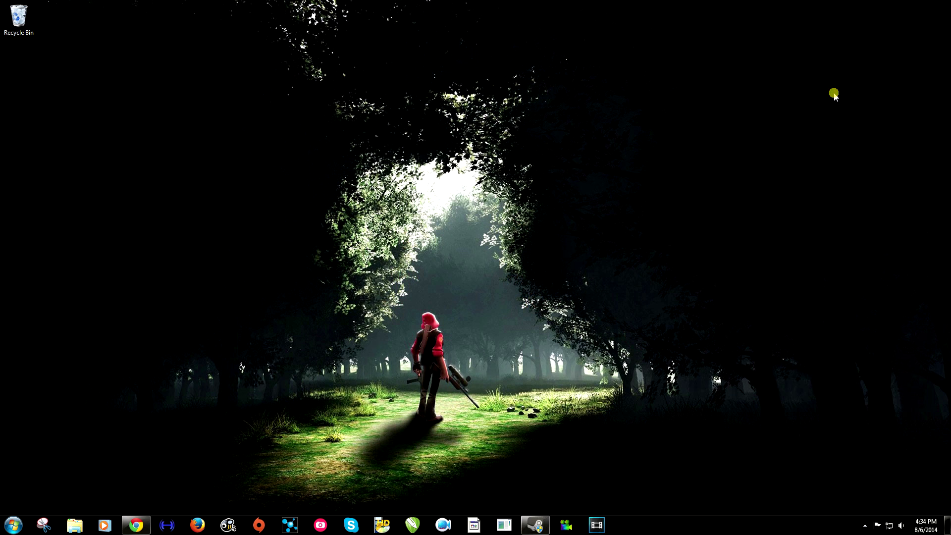
pyautogui.click(865, 526)
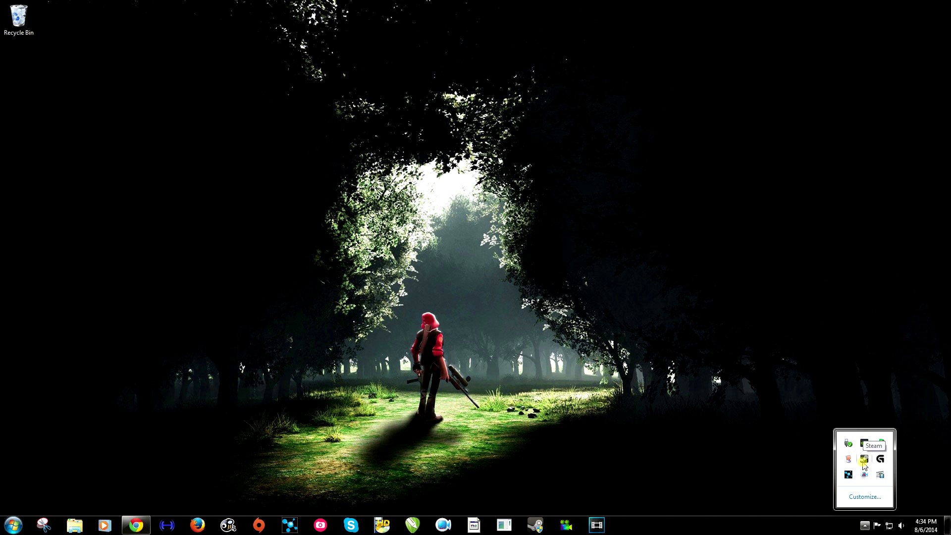
pyautogui.rightClick(864, 461)
pyautogui.click(867, 453)
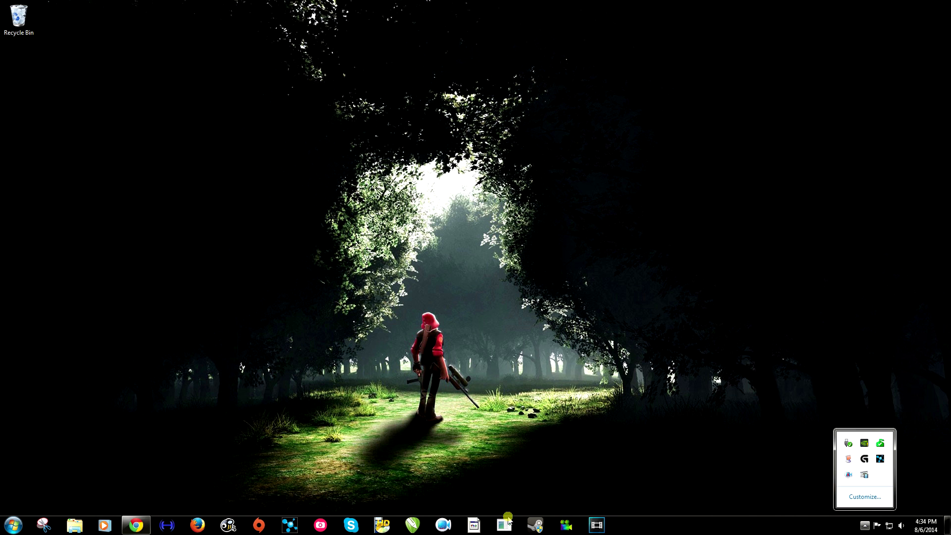
pyautogui.click(173, 506)
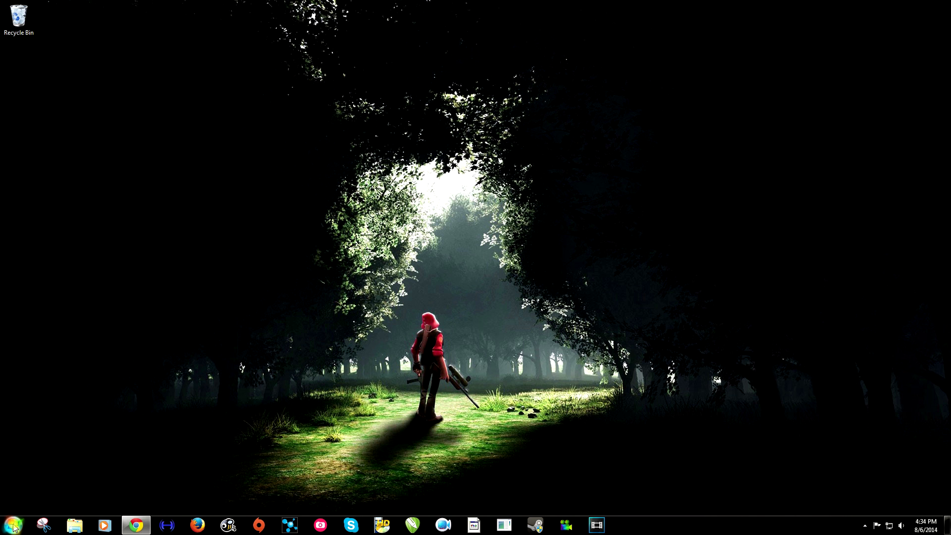
# Step: Browse from Computer into C:\Program Files (x86)
pyautogui.click(11, 529)
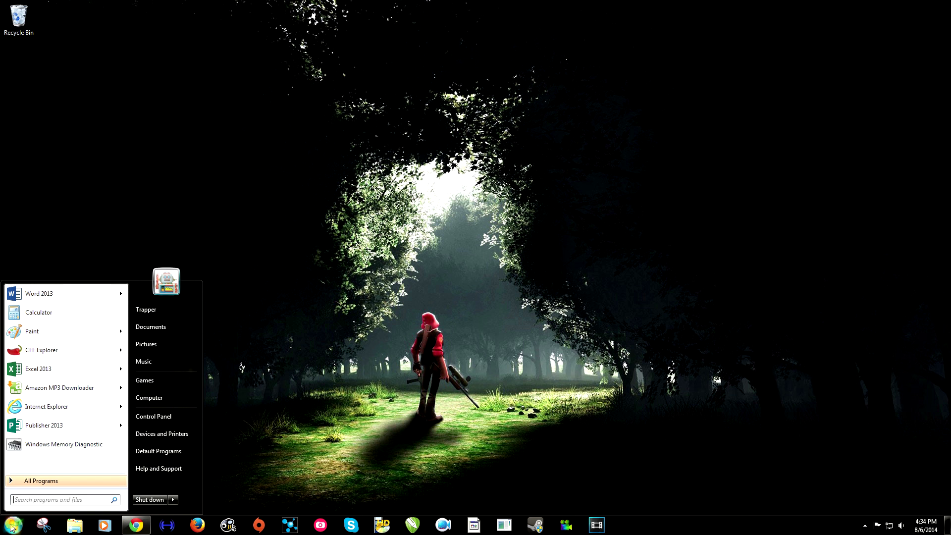
pyautogui.click(150, 396)
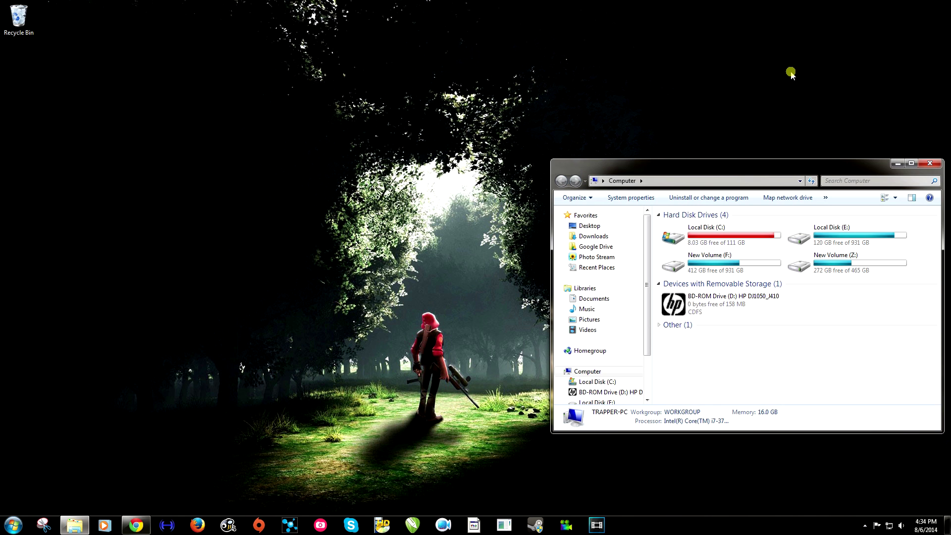
pyautogui.doubleClick(689, 236)
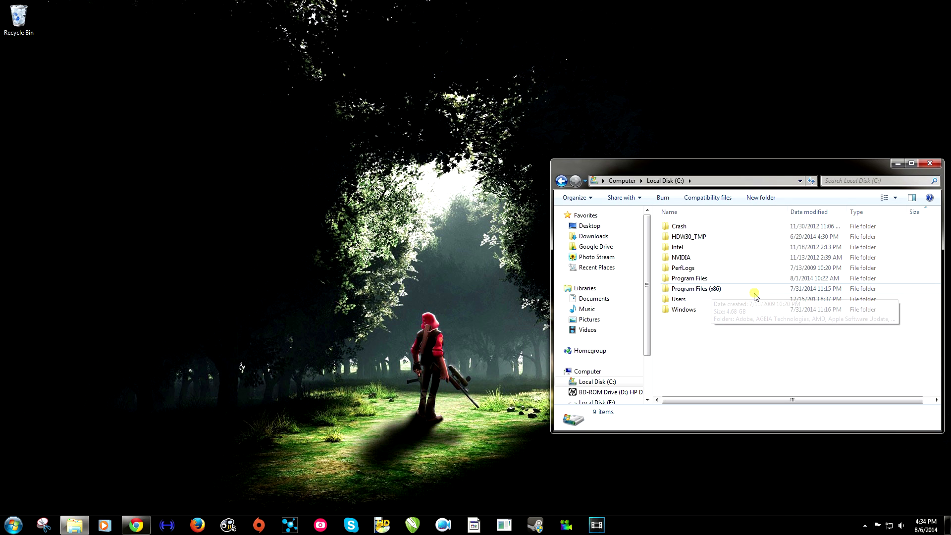
pyautogui.doubleClick(709, 291)
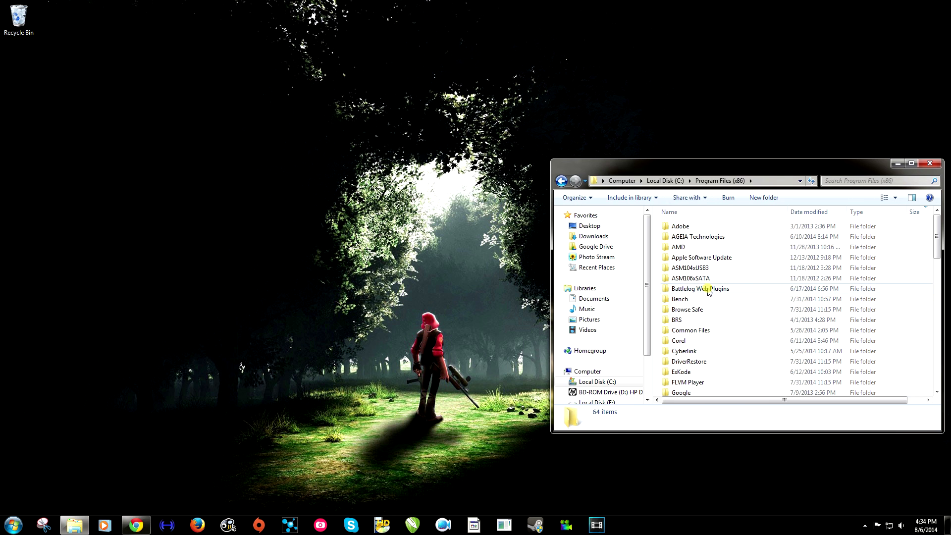
# Step: Locate and select the steam folder, then return to the Computer drives list
pyautogui.scroll(-2, 710, 341)
pyautogui.scroll(-8, 710, 347)
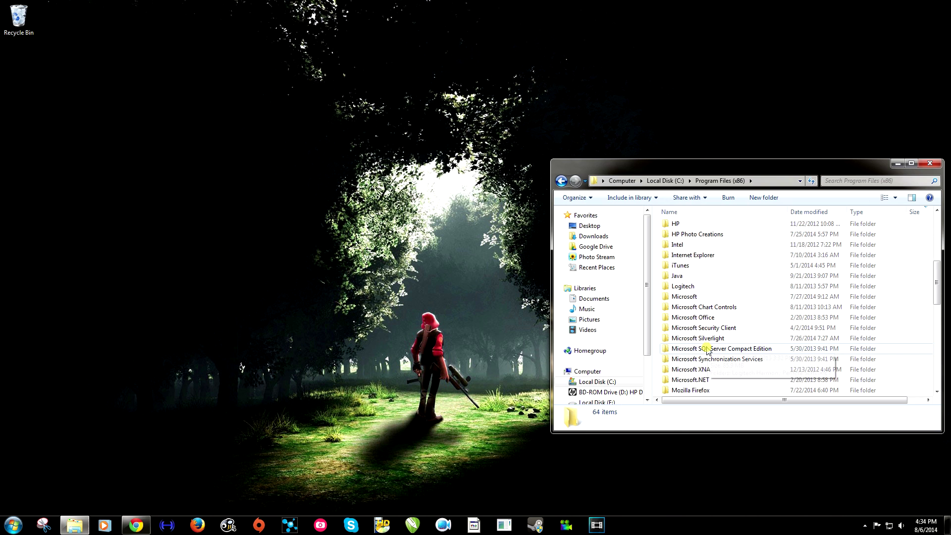
pyautogui.scroll(-3, 706, 352)
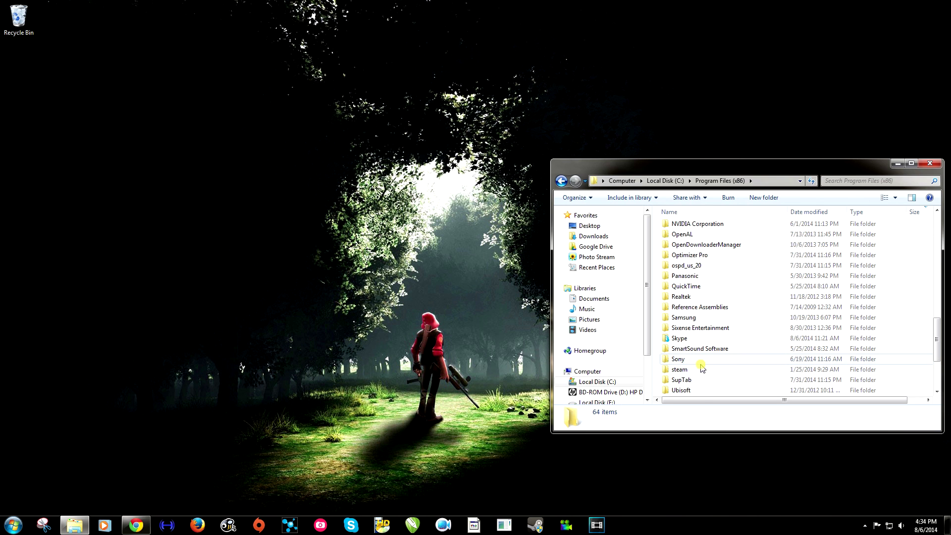
pyautogui.click(751, 371)
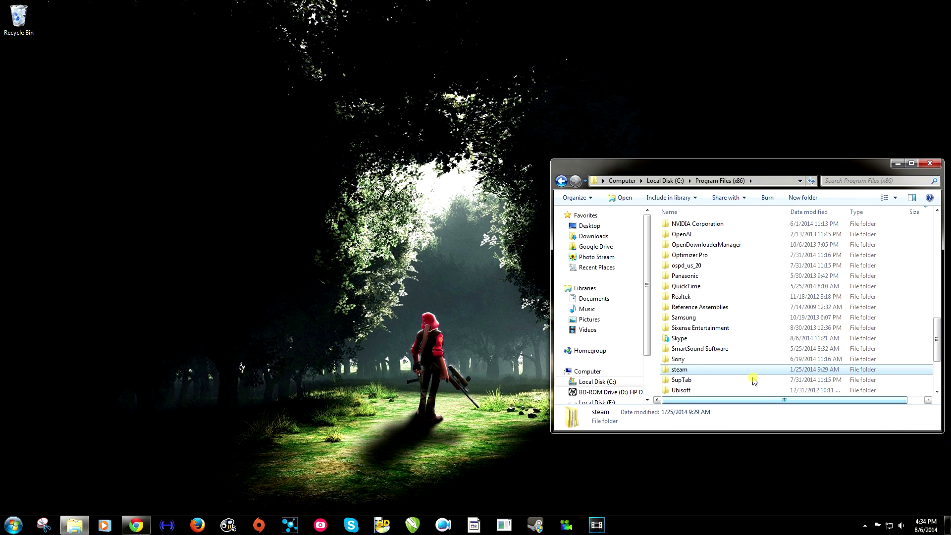
pyautogui.click(561, 181)
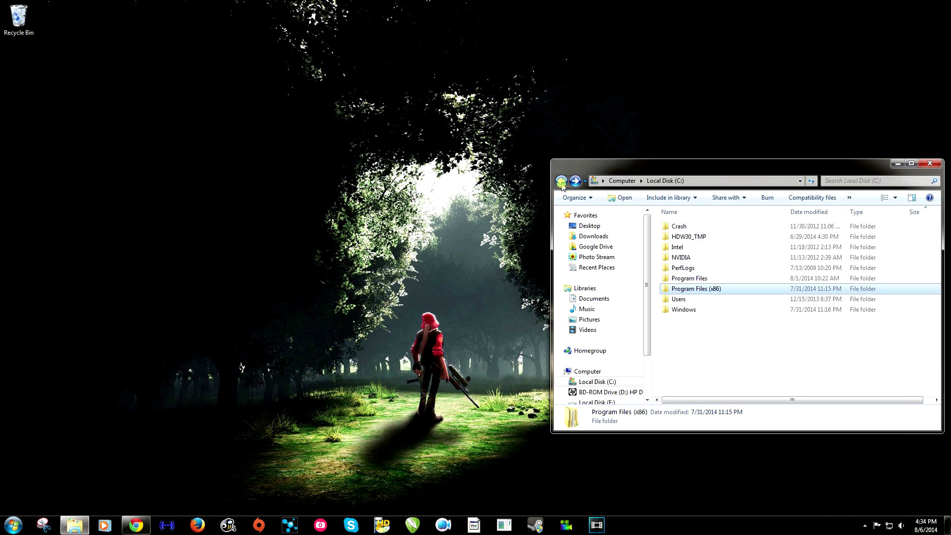
pyautogui.click(562, 182)
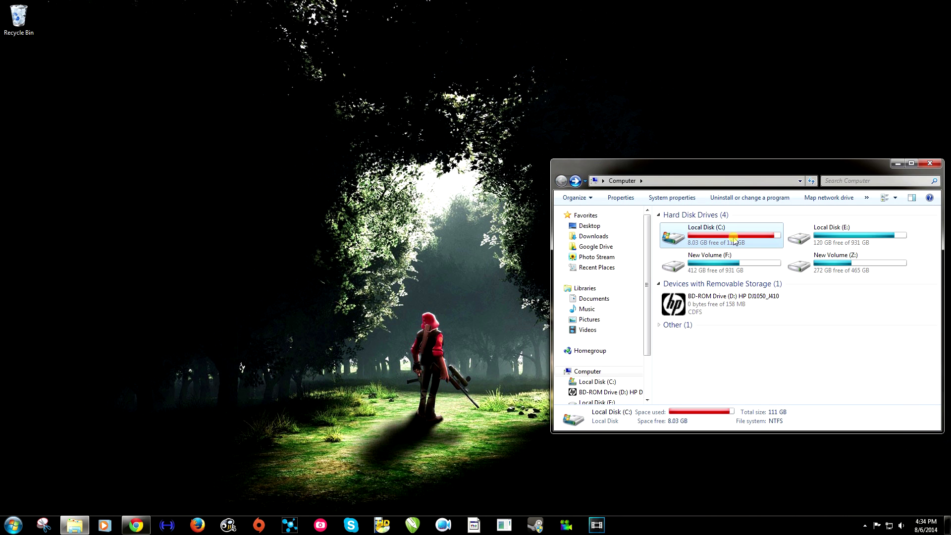
# Step: Open E:\Steam, look into steamapps\common's game folders, then return to steamapps
pyautogui.click(841, 242)
pyautogui.doubleClick(841, 241)
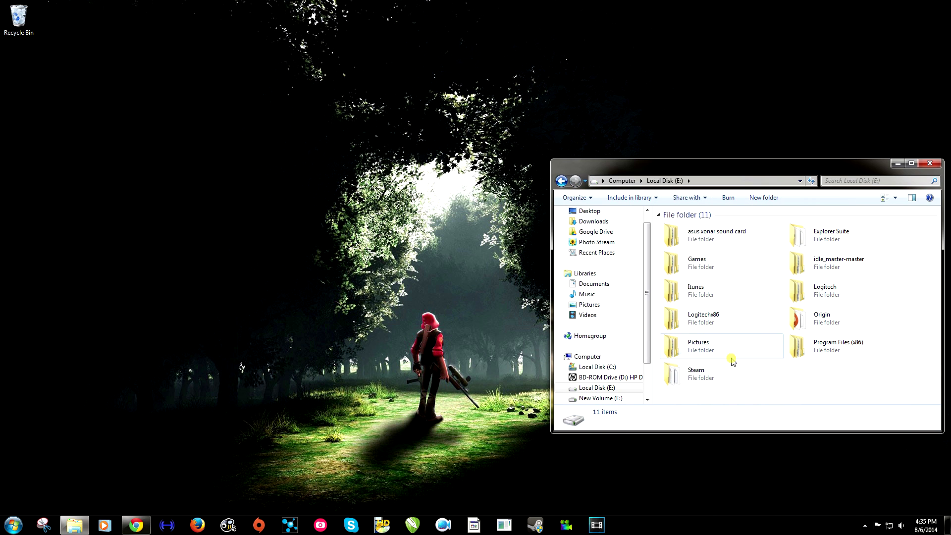
pyautogui.doubleClick(709, 367)
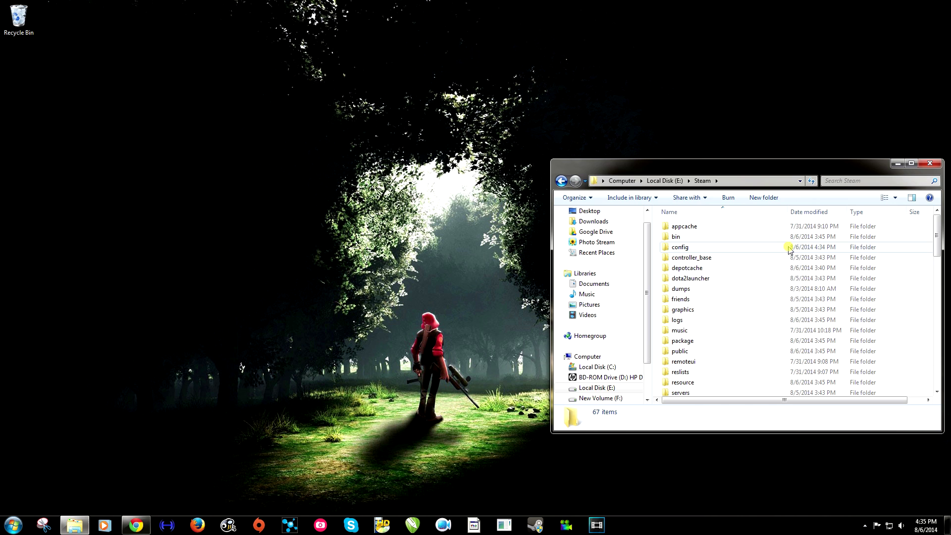
pyautogui.scroll(-2, 750, 296)
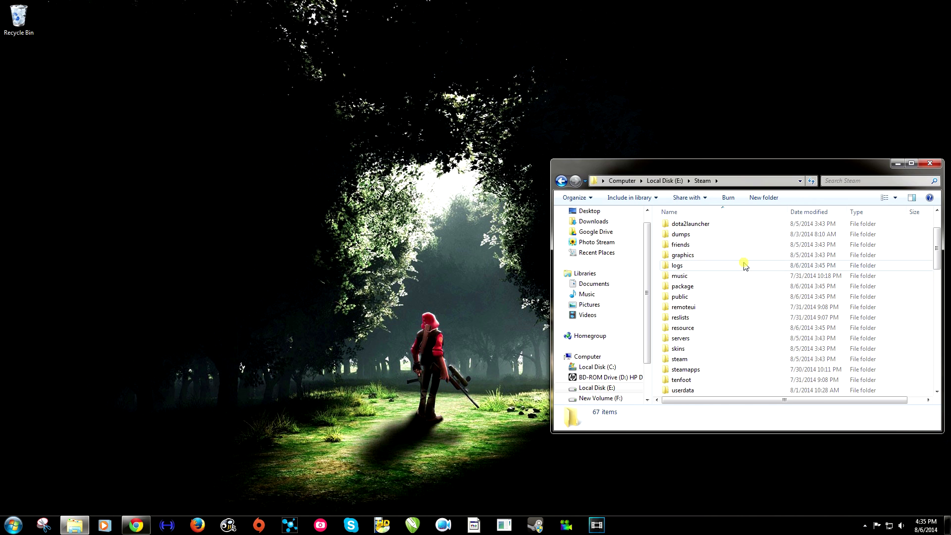
pyautogui.click(696, 374)
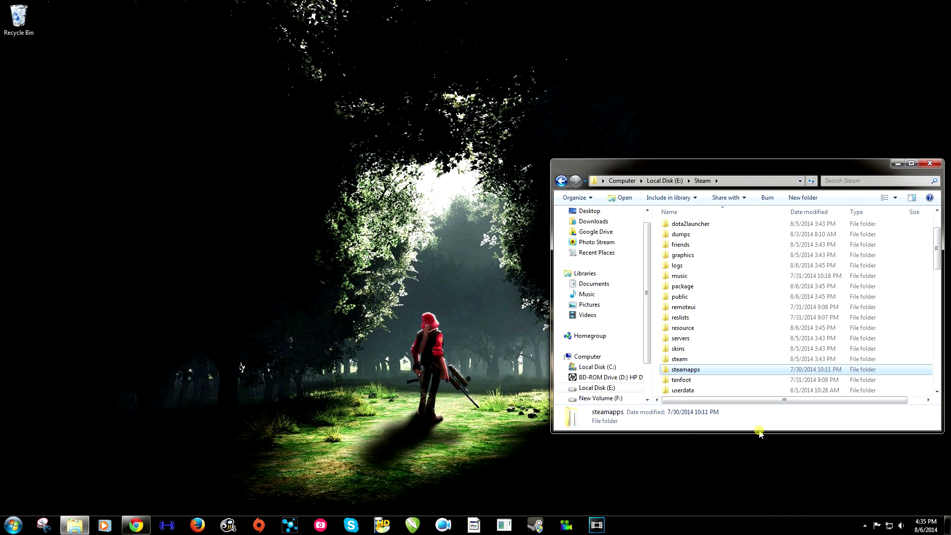
pyautogui.doubleClick(703, 370)
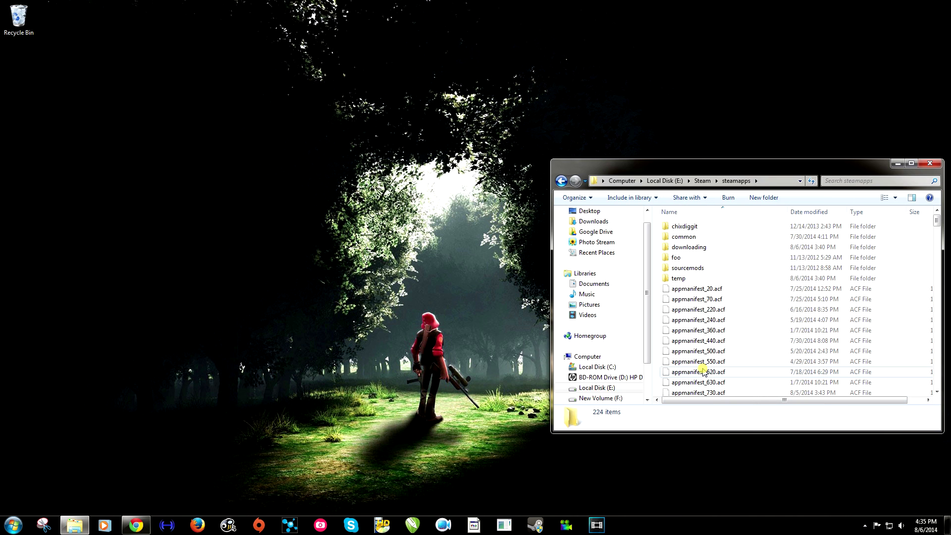
pyautogui.doubleClick(700, 238)
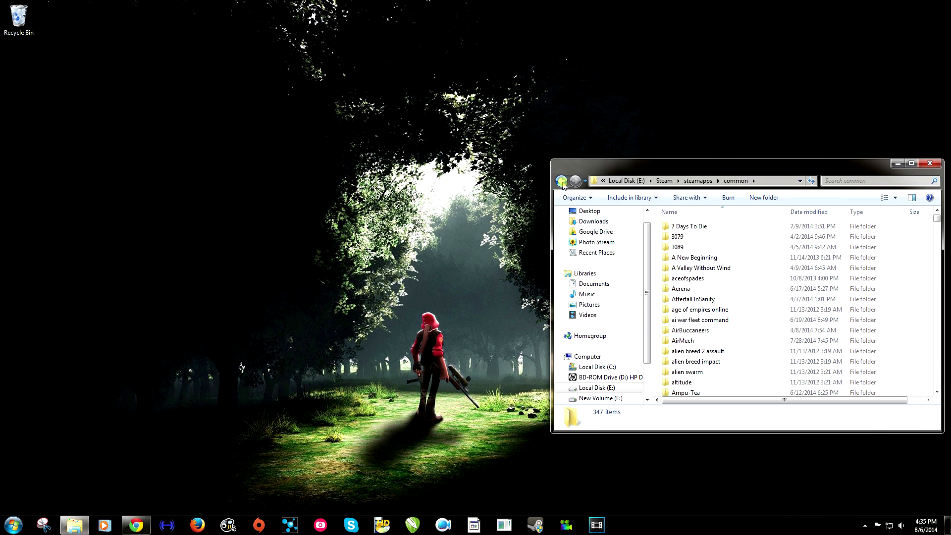
pyautogui.click(563, 182)
# Step: Back in E:\Steam, select the 19 items from appcache through the steam folder
pyautogui.click(563, 182)
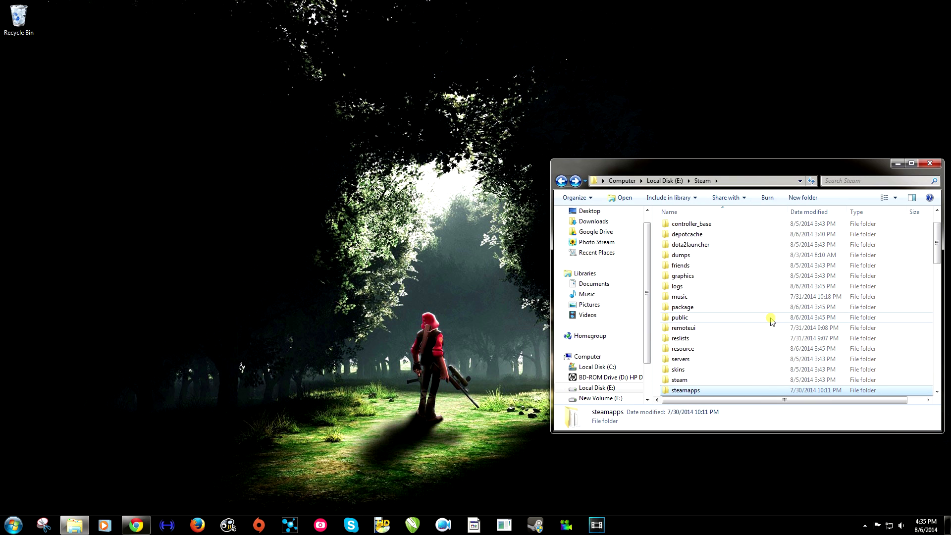
pyautogui.scroll(-10, 767, 319)
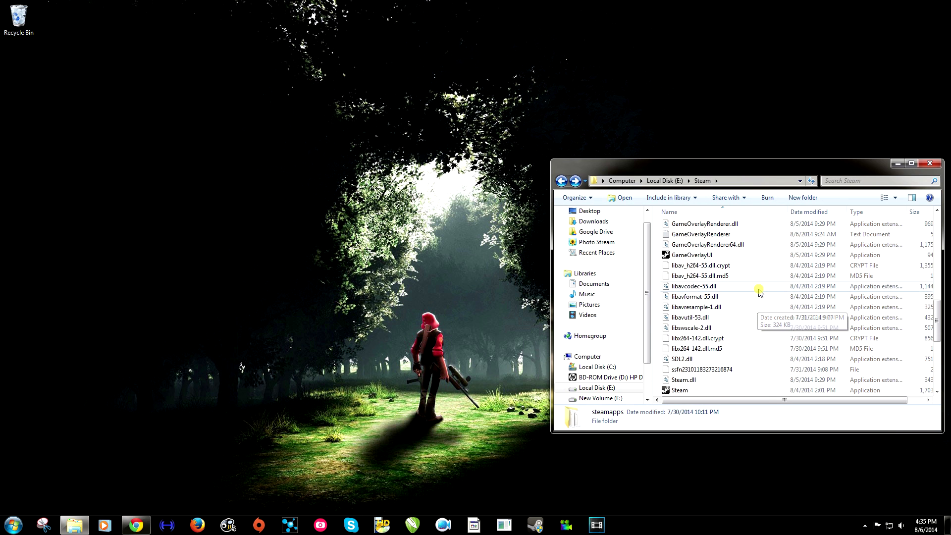
pyautogui.scroll(-3, 758, 297)
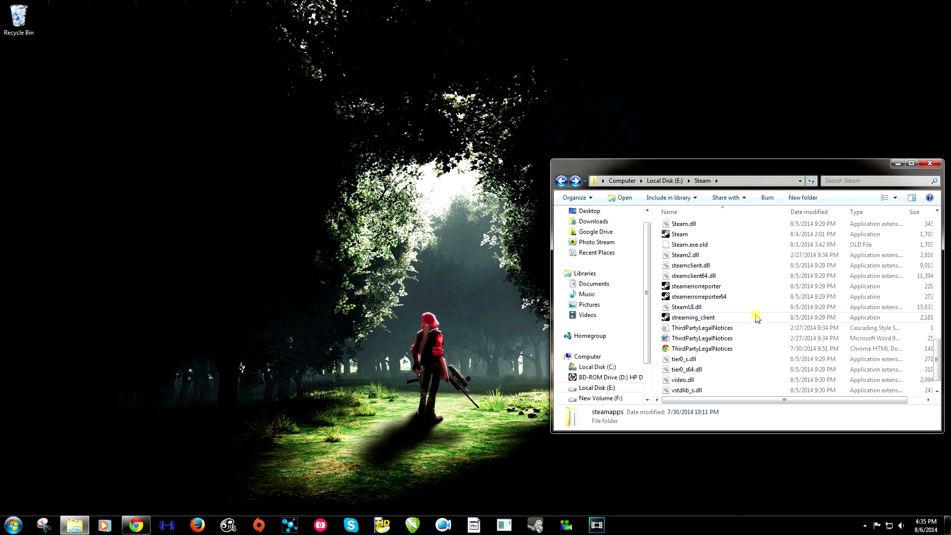
pyautogui.scroll(3, 745, 317)
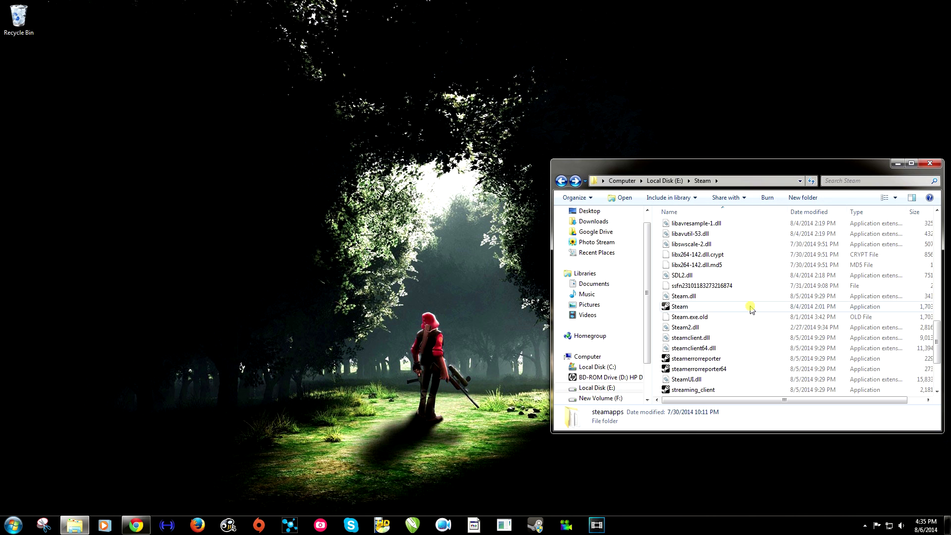
pyautogui.click(737, 306)
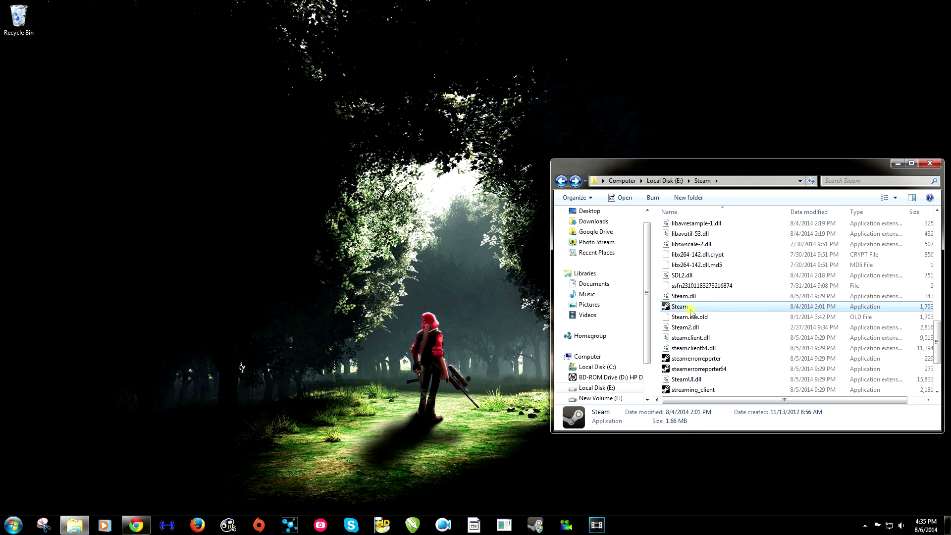
pyautogui.scroll(10, 744, 307)
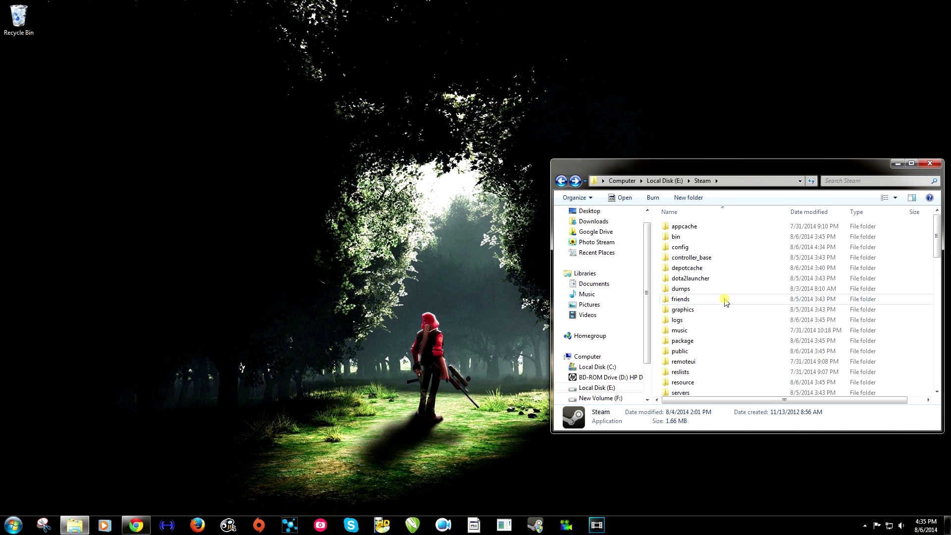
pyautogui.click(723, 226)
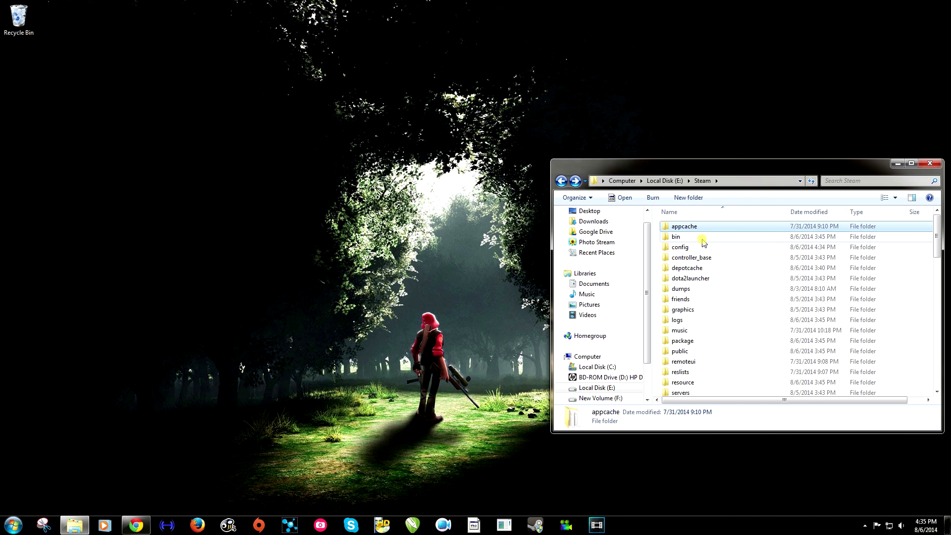
pyautogui.scroll(-2, 725, 382)
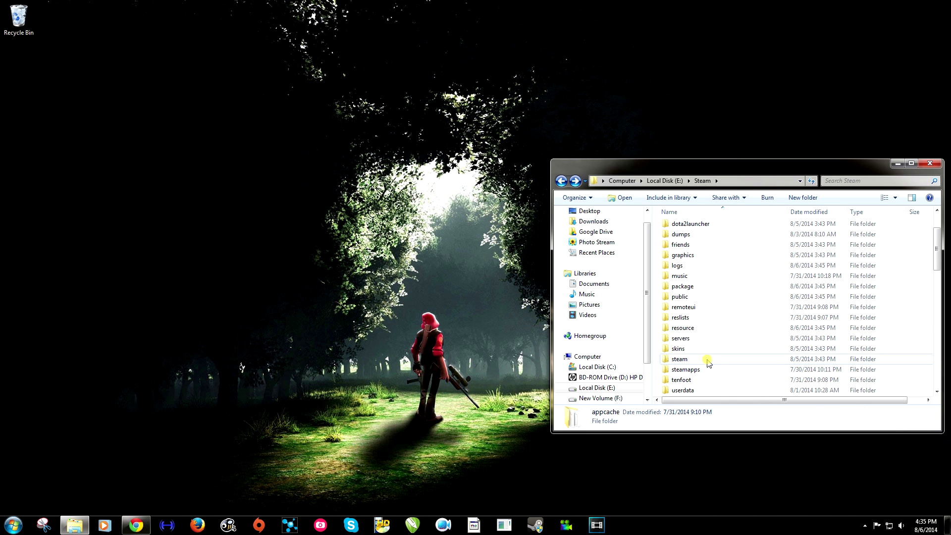
pyautogui.keyDown('shift'); pyautogui.click(704, 361); pyautogui.keyUp('shift')
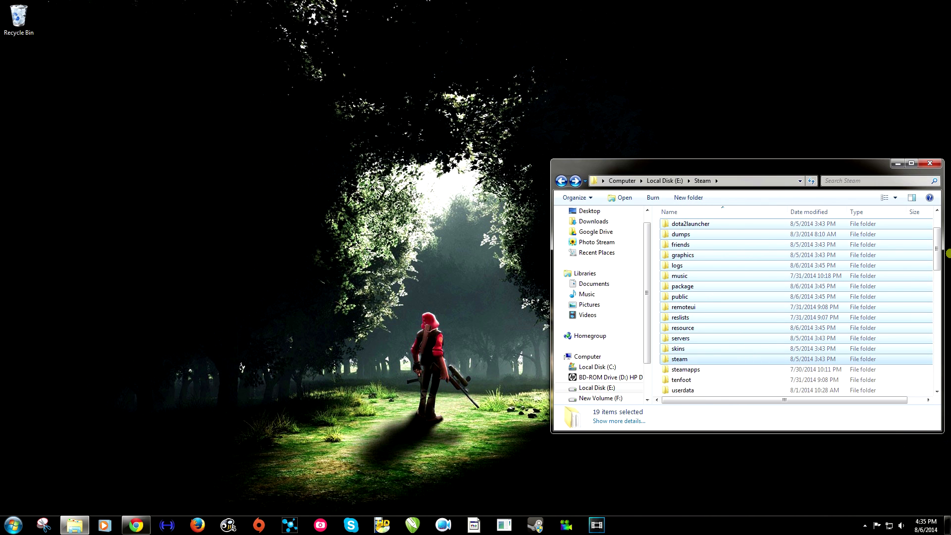
# Step: Delete the 19 selected folders, then the 29 items from tenfoot through Steam.dll
pyautogui.press('Delete')
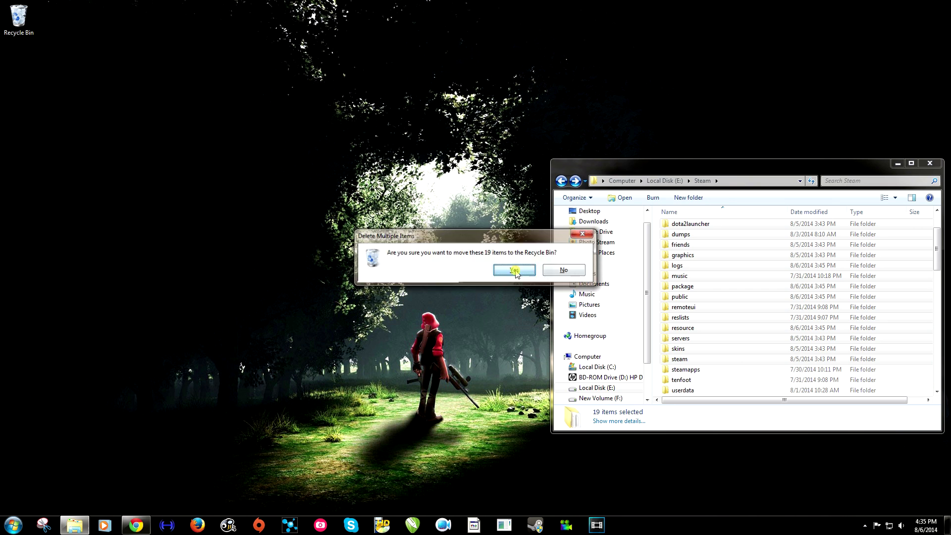
pyautogui.click(516, 271)
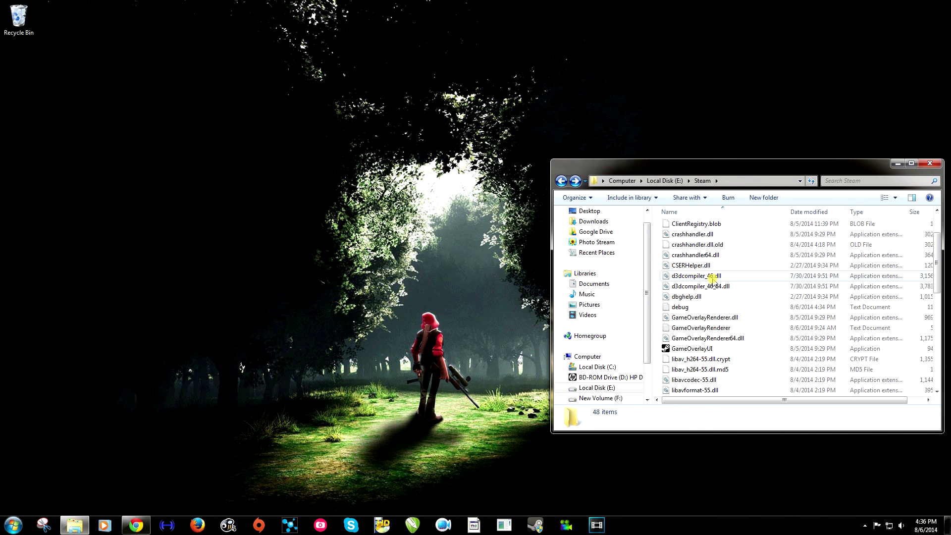
pyautogui.scroll(2, 714, 278)
pyautogui.click(715, 237)
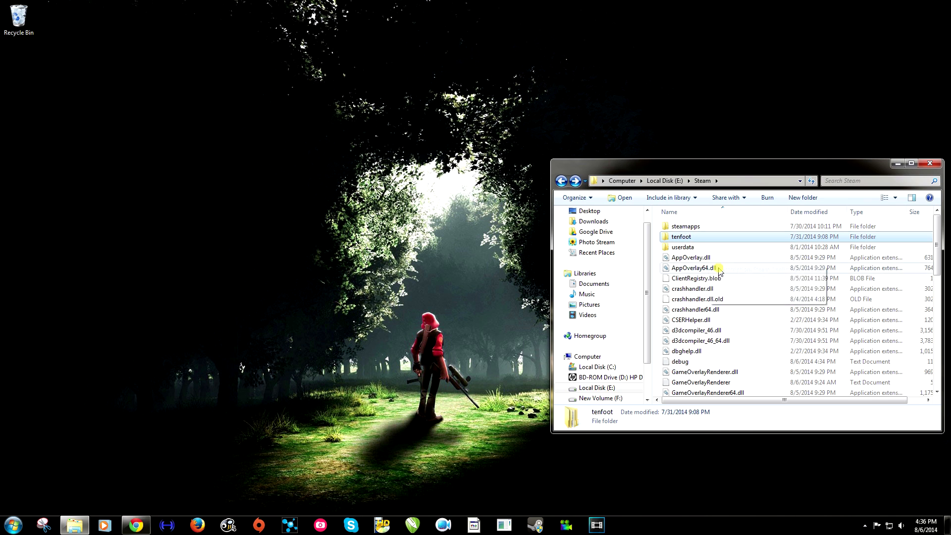
pyautogui.scroll(-8, 719, 278)
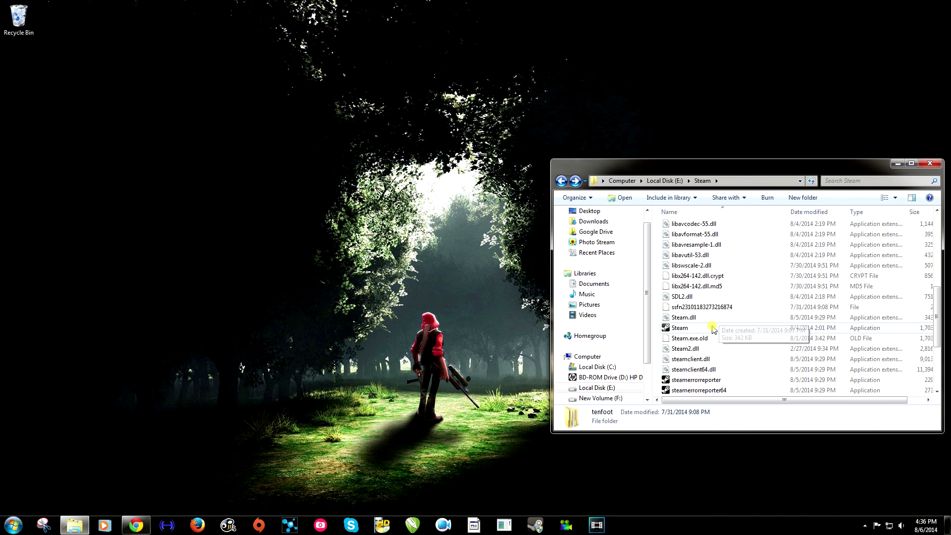
pyautogui.keyDown('shift'); pyautogui.click(706, 318); pyautogui.keyUp('shift')
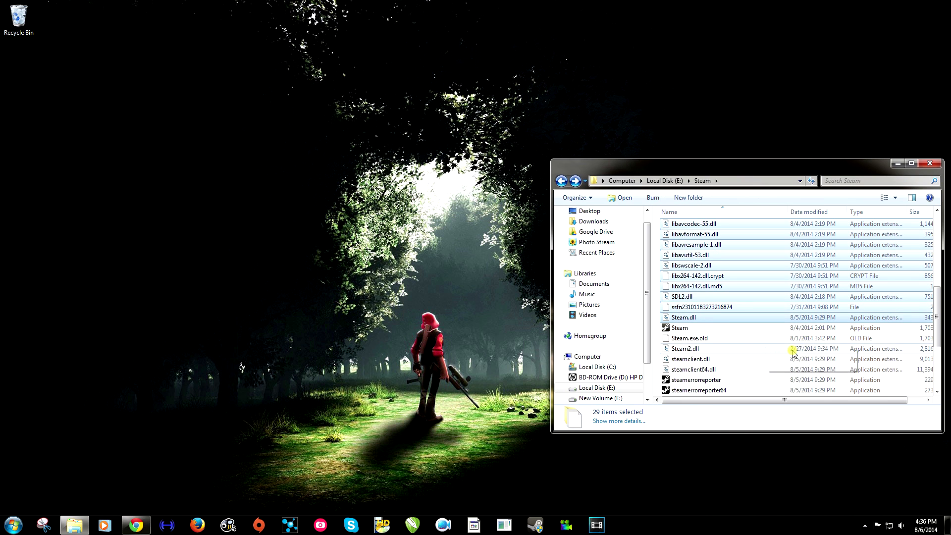
pyautogui.press('Delete')
pyautogui.click(517, 270)
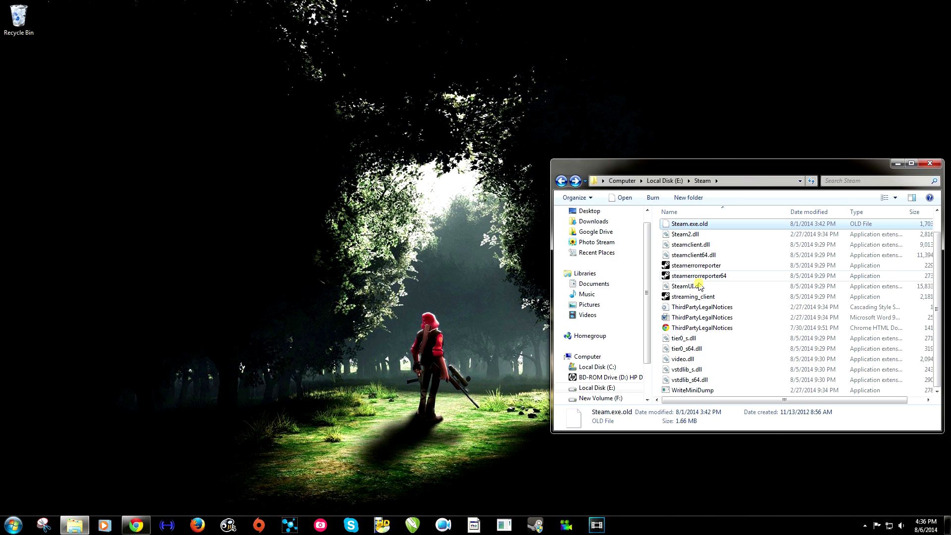
# Step: Delete the remaining 17 files from Steam.exe.old through WriteMiniDump
pyautogui.keyDown('shift'); pyautogui.click(707, 391); pyautogui.keyUp('shift')
pyautogui.press('Delete')
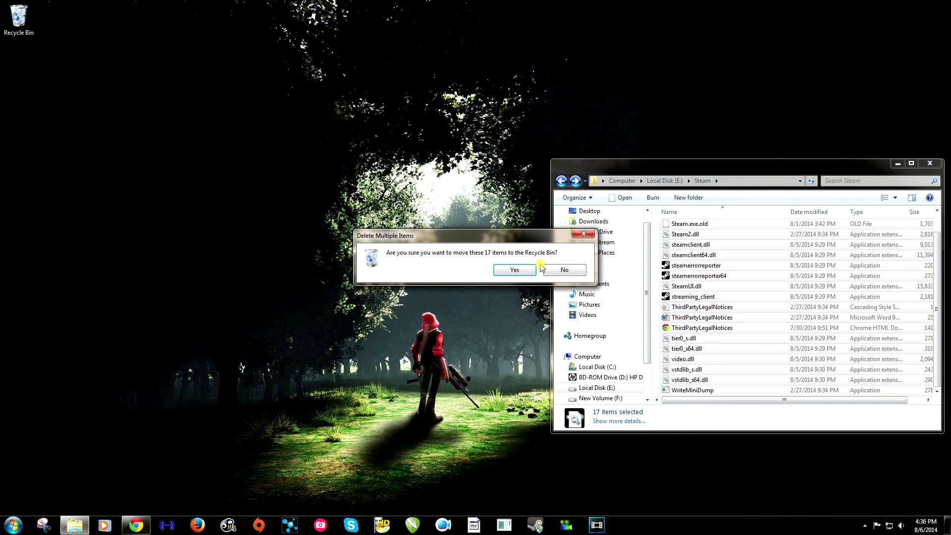
pyautogui.click(520, 272)
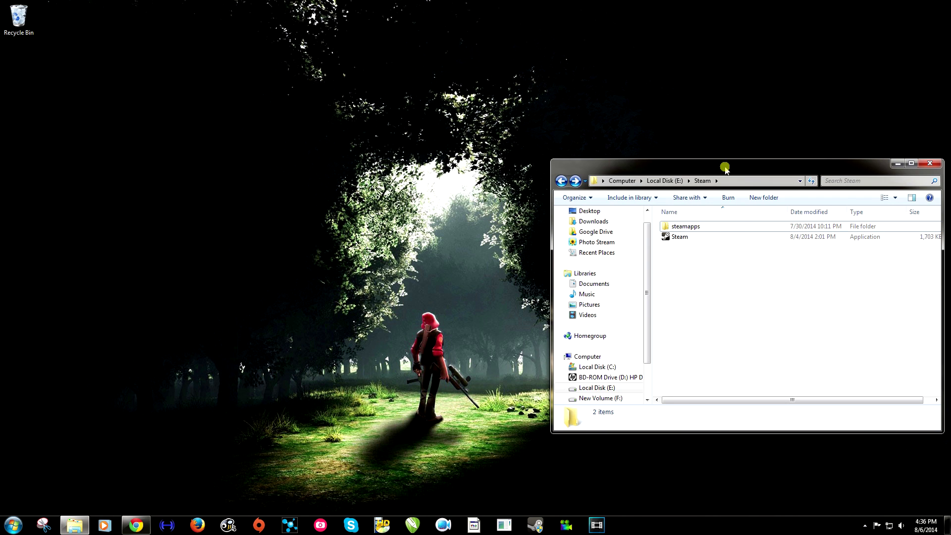
# Step: Move the Explorer window to the centre and launch Steam.exe from E:\Steam
pyautogui.moveTo(685, 167); pyautogui.dragTo(371, 98)
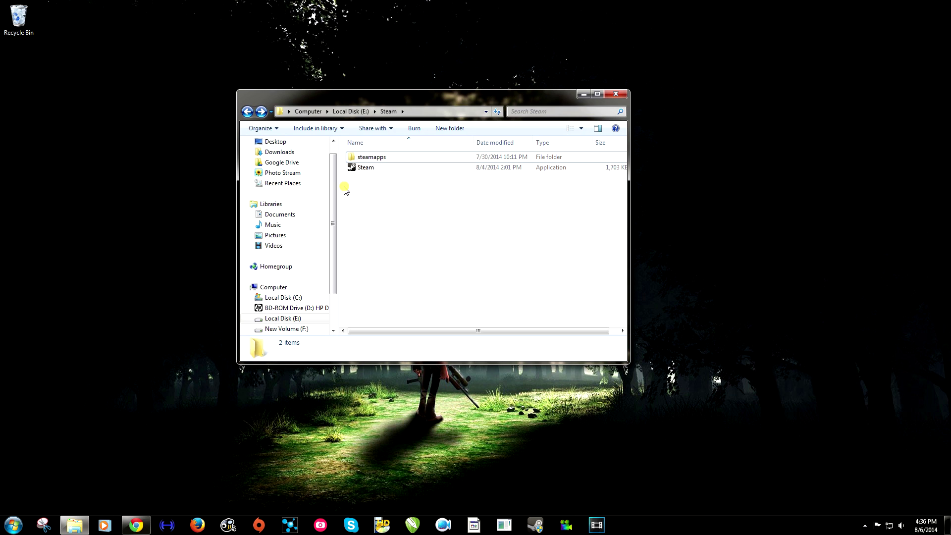
pyautogui.moveTo(357, 172)
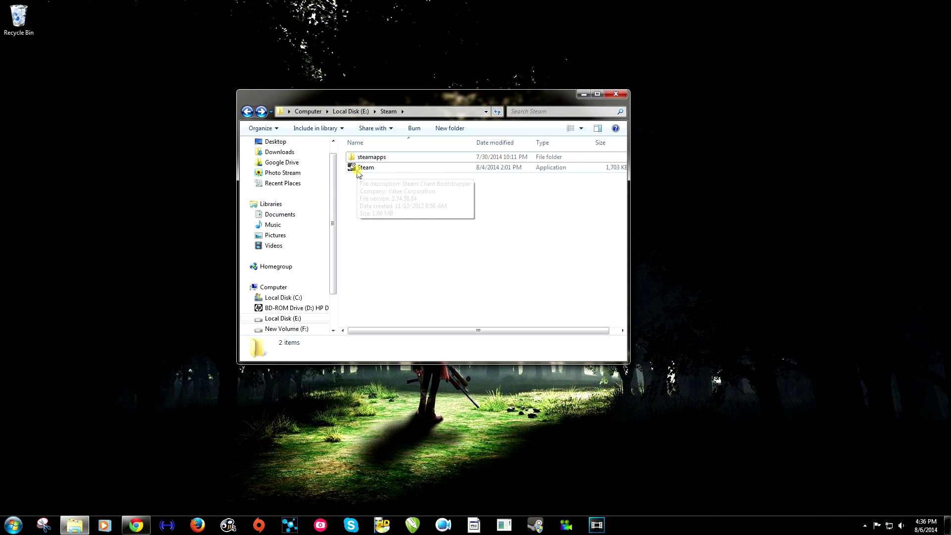
pyautogui.doubleClick(357, 170)
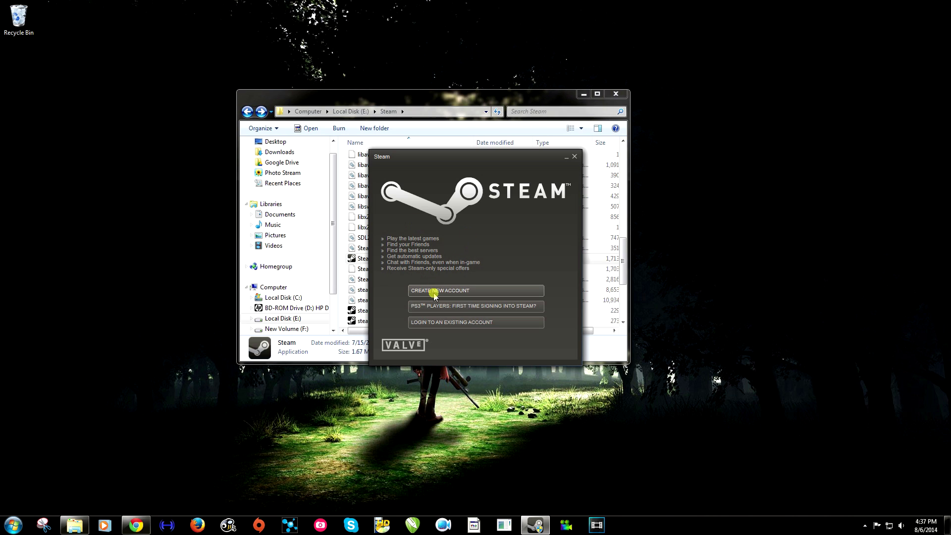
# Step: Choose 'Login to an existing account' and sign in by entering the account password
pyautogui.click(456, 323)
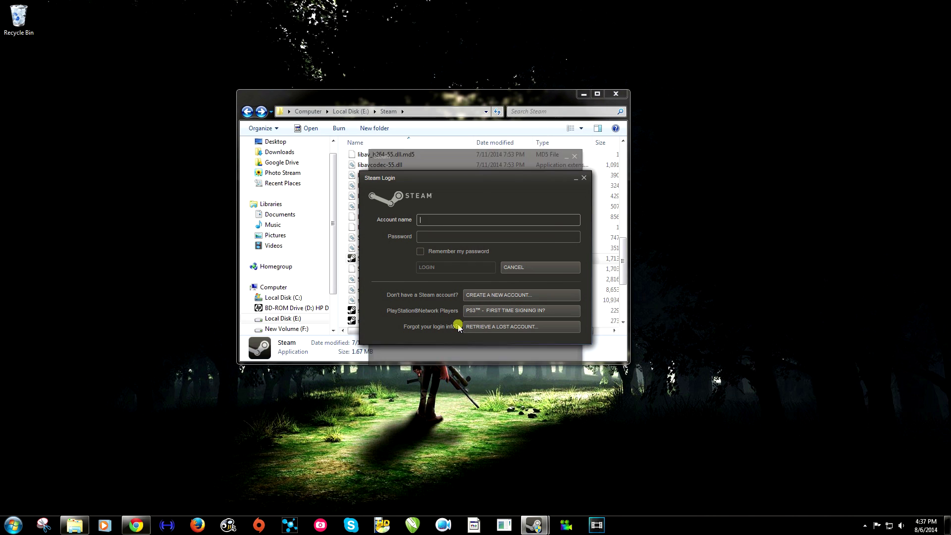
pyautogui.click(448, 240)
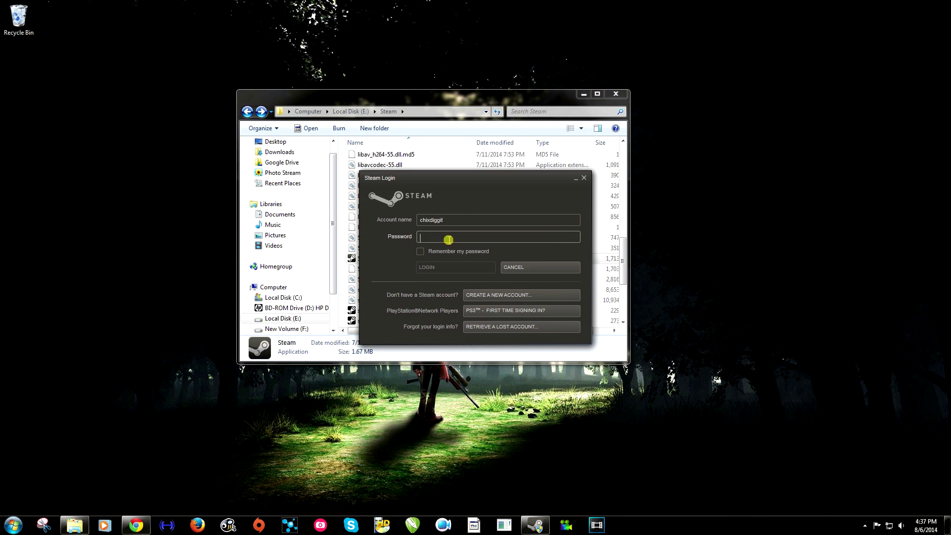
pyautogui.write('*')
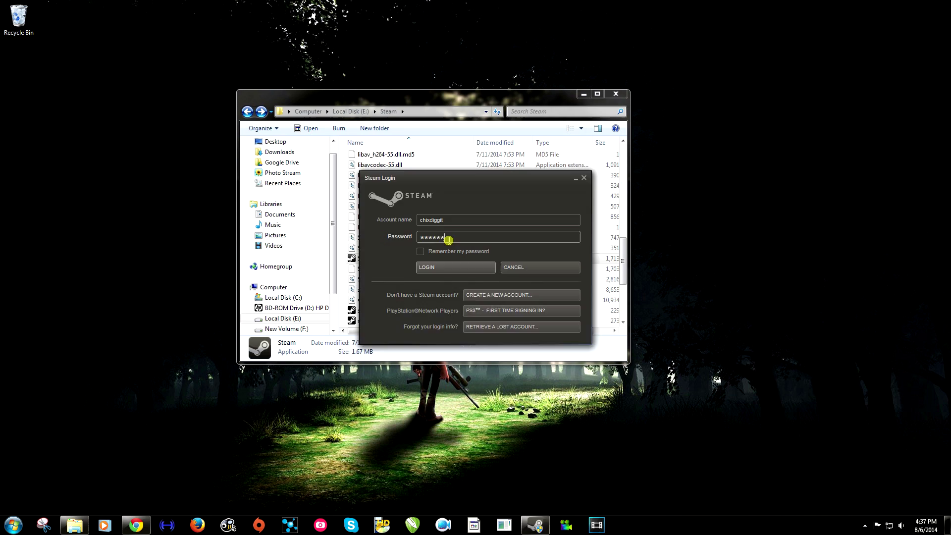
pyautogui.press('Return')
pyautogui.click(616, 94)
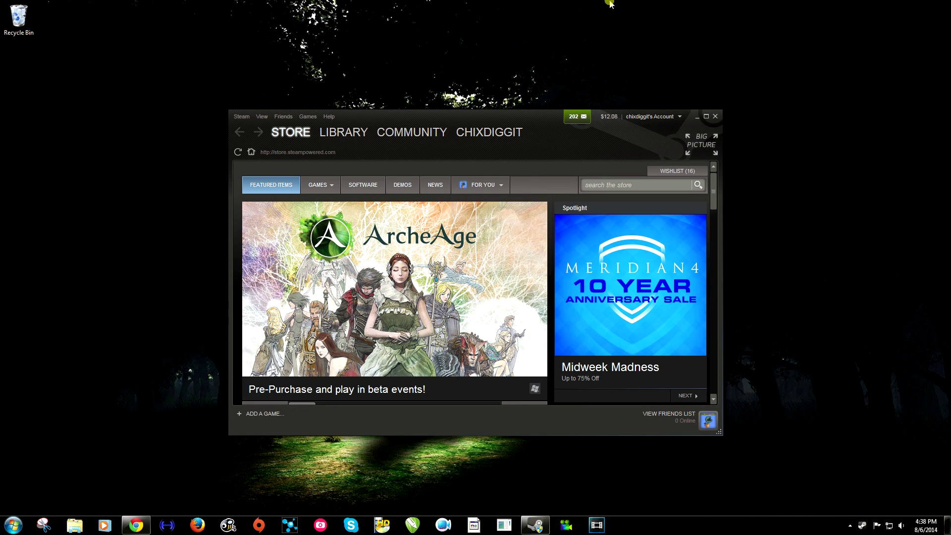
# Step: In LIBRARY, view Batman: Arkham City GOTY, BioShock Infinite and NEO Scavenger pages, then open Murder Miners
pyautogui.click(347, 147)
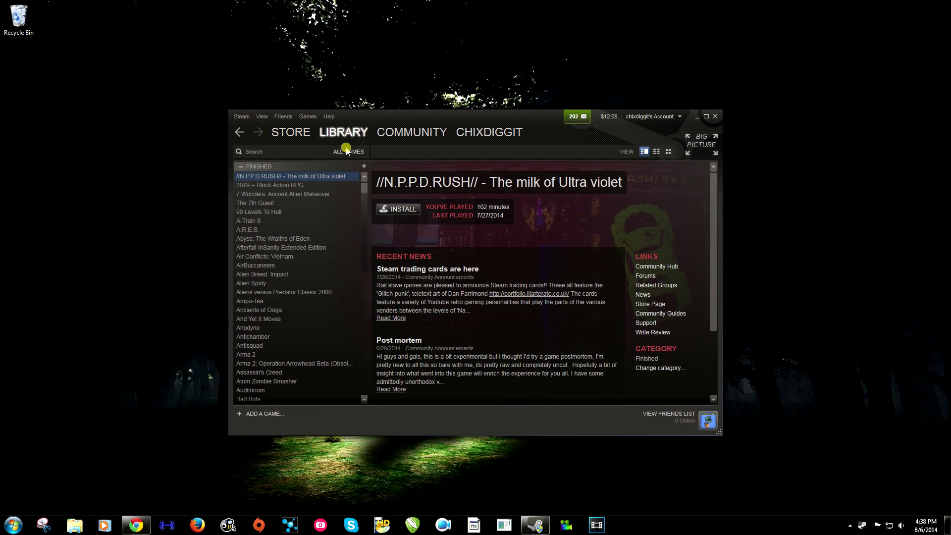
pyautogui.scroll(-5, 239, 255)
pyautogui.scroll(1, 237, 255)
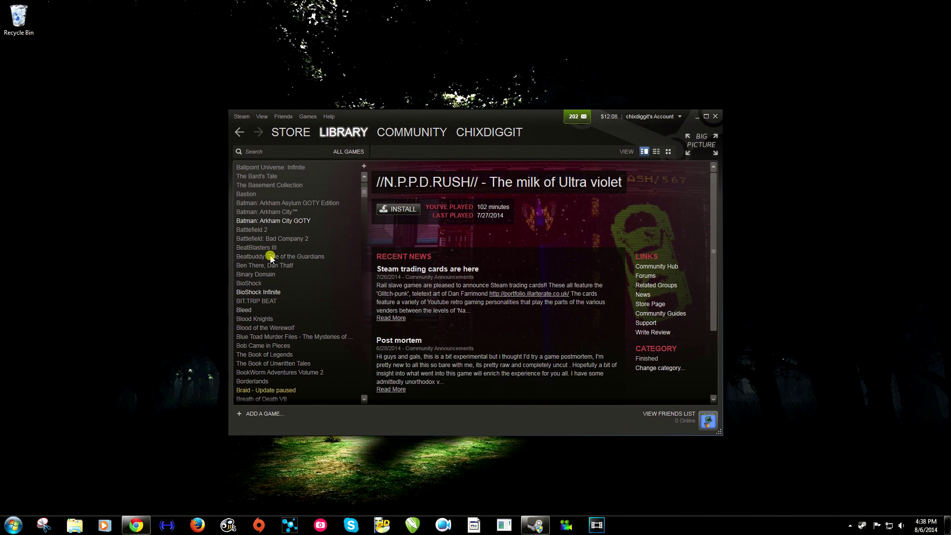
pyautogui.click(278, 221)
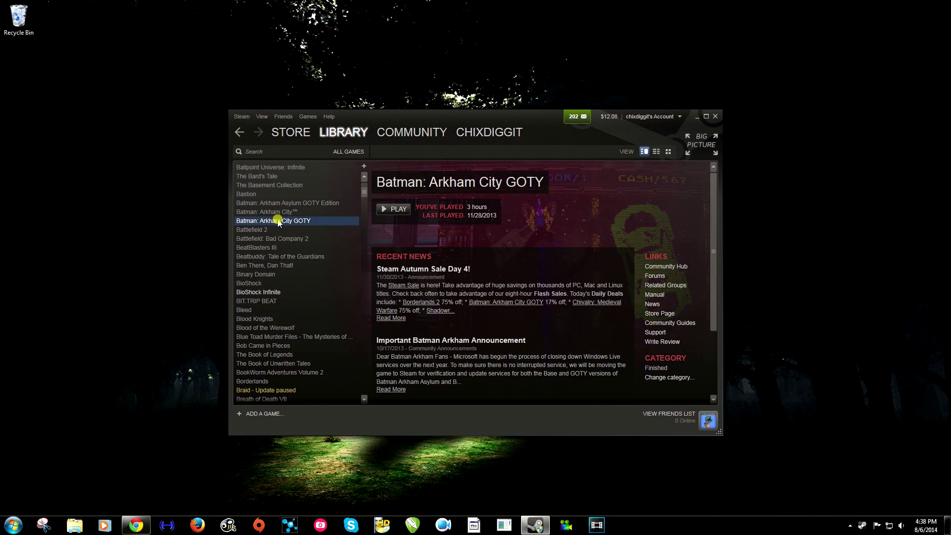
pyautogui.click(260, 295)
pyautogui.scroll(-15, 297, 275)
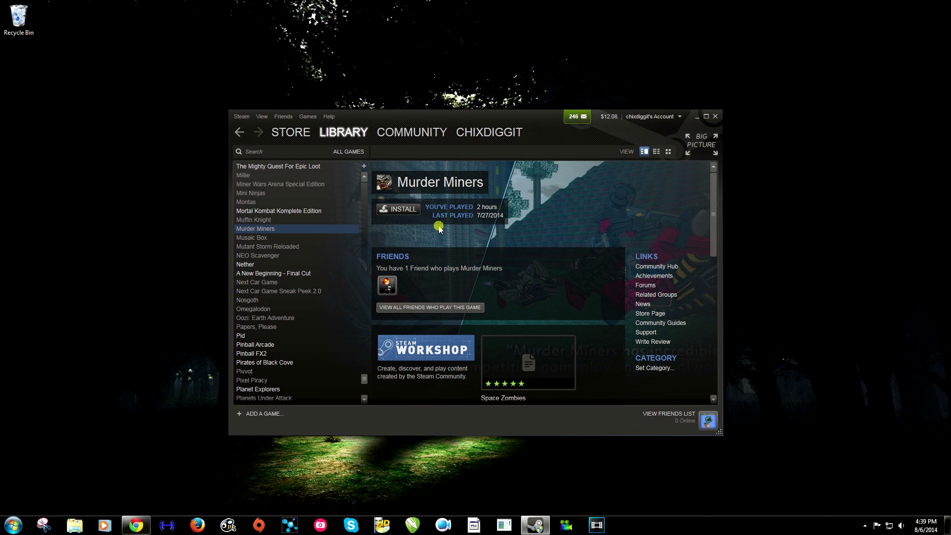
pyautogui.click(252, 238)
pyautogui.click(255, 256)
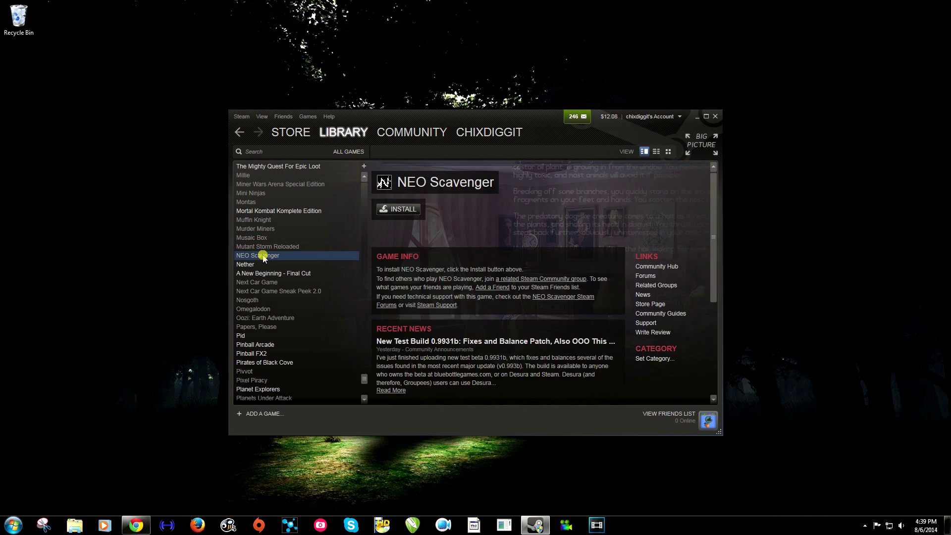
pyautogui.click(263, 230)
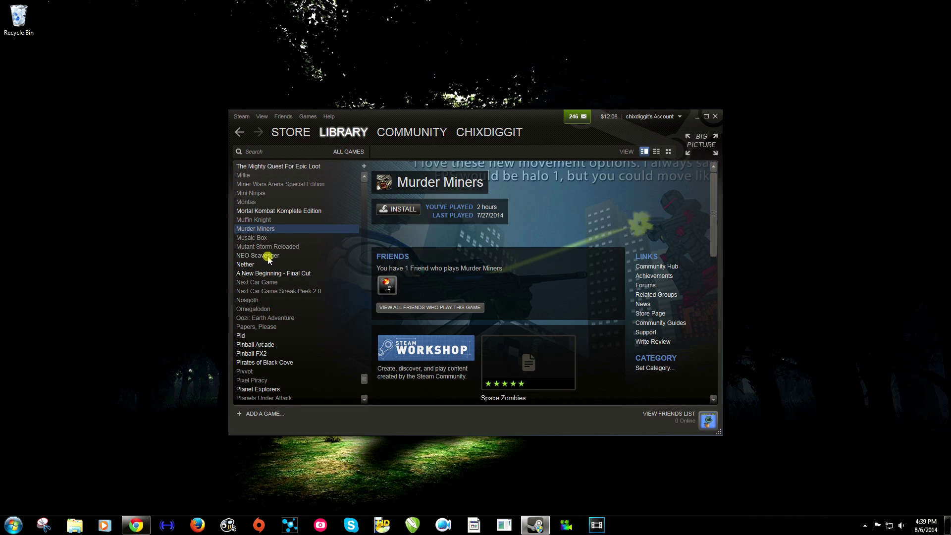
# Step: Start installing Murder Miners, create a new library at Z:\Steam SSD, then cancel the download
pyautogui.click(404, 210)
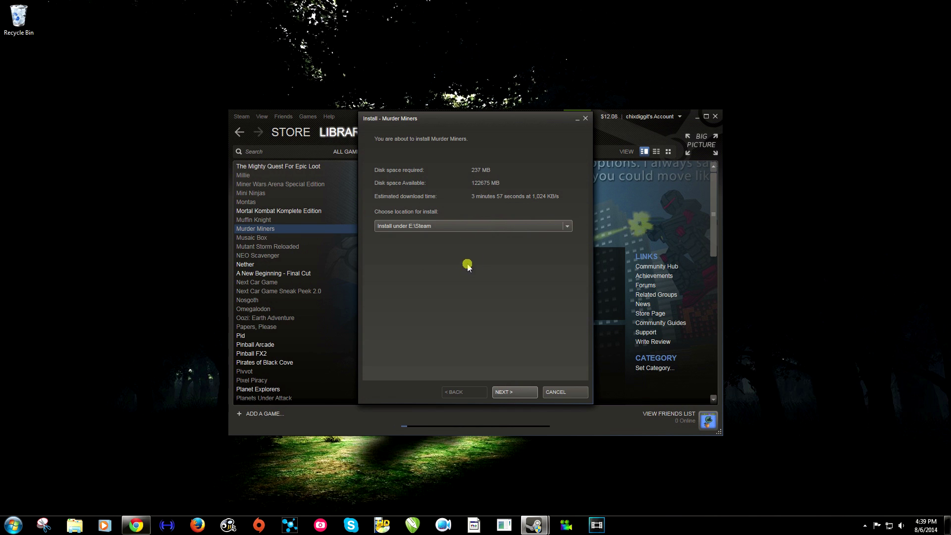
pyautogui.click(568, 226)
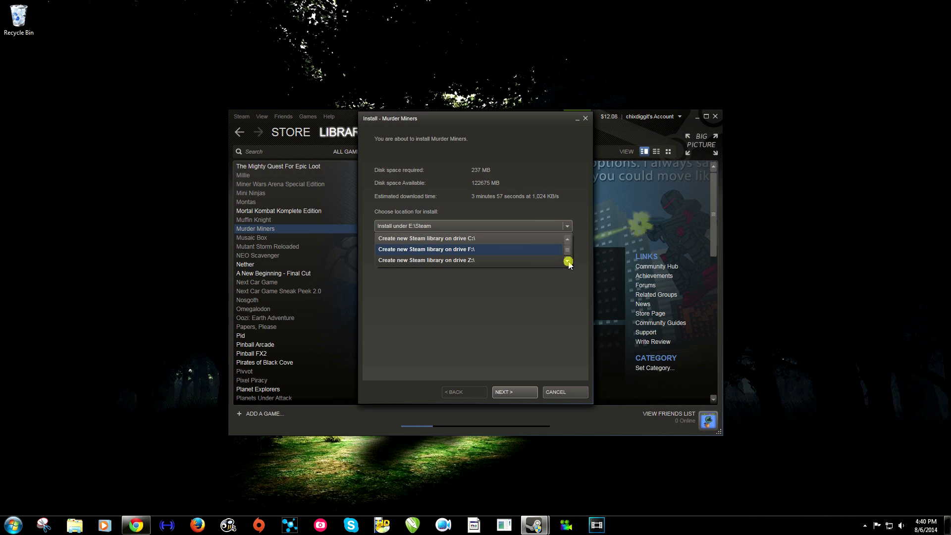
pyautogui.click(483, 260)
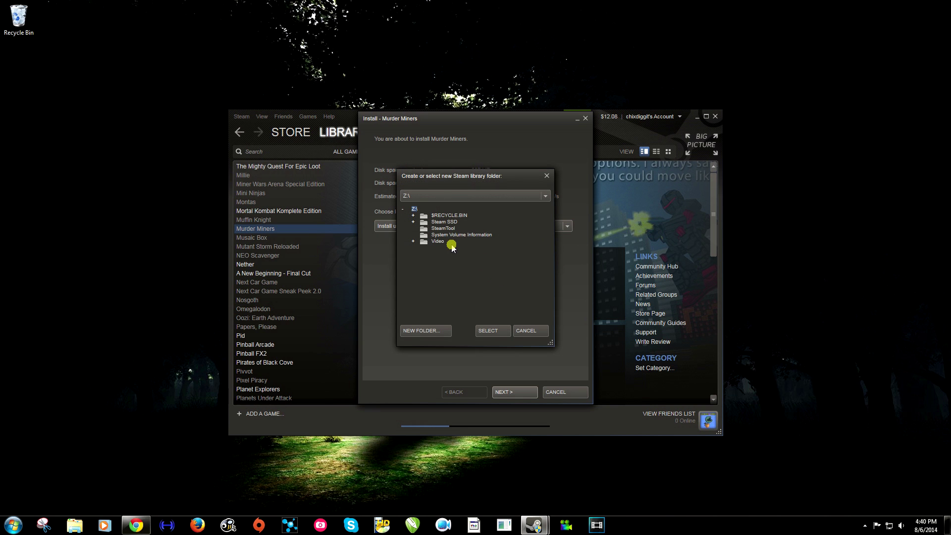
pyautogui.click(444, 222)
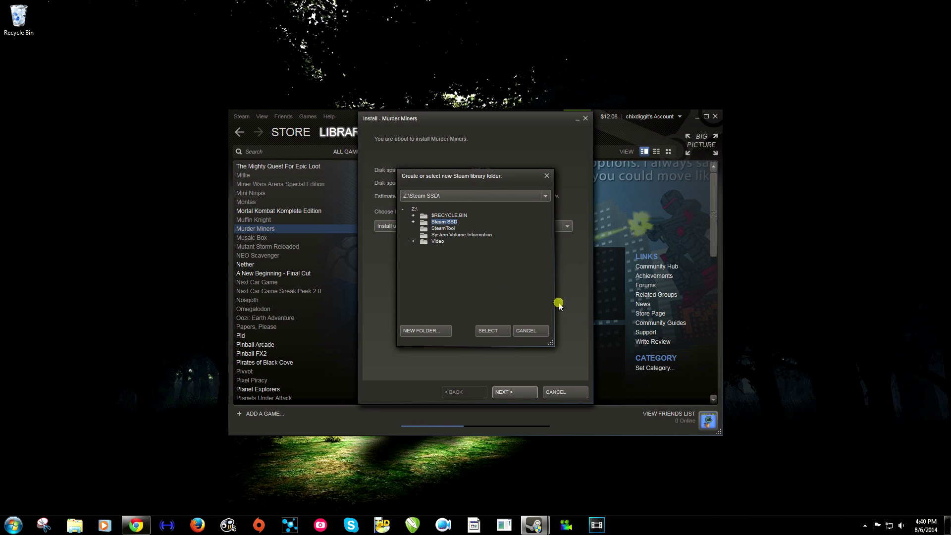
pyautogui.click(490, 330)
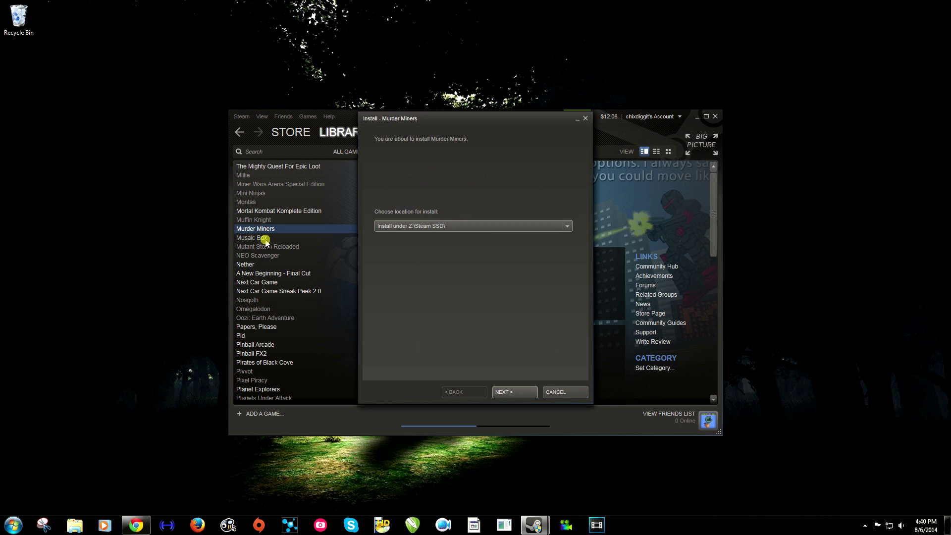
pyautogui.click(530, 392)
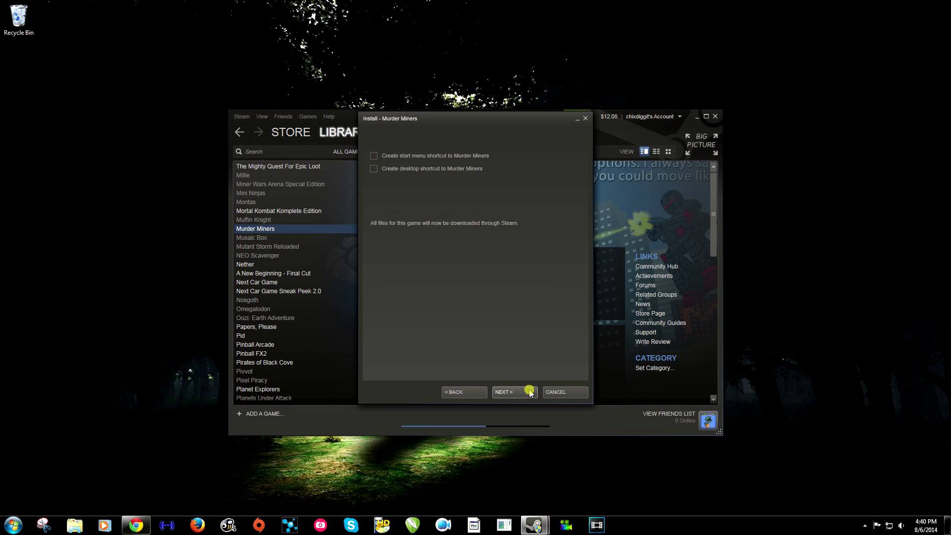
pyautogui.click(564, 394)
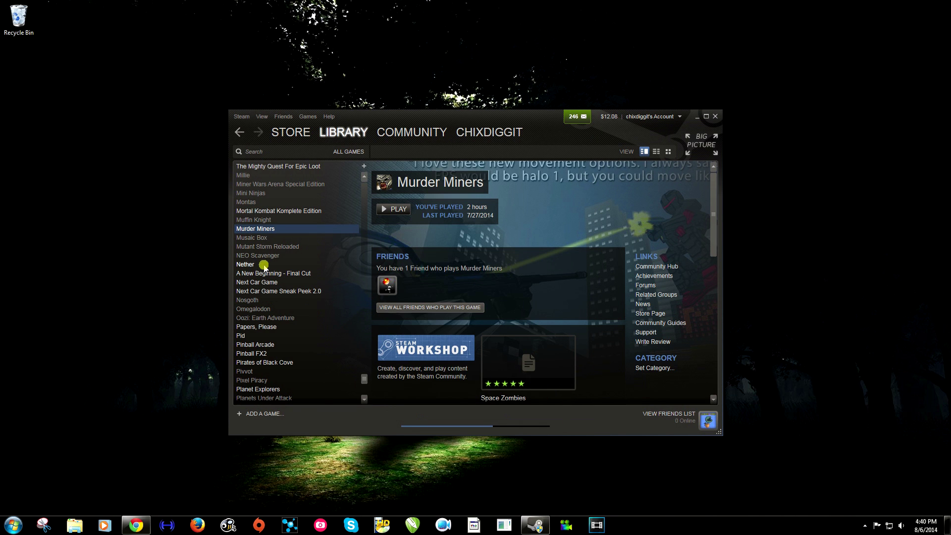